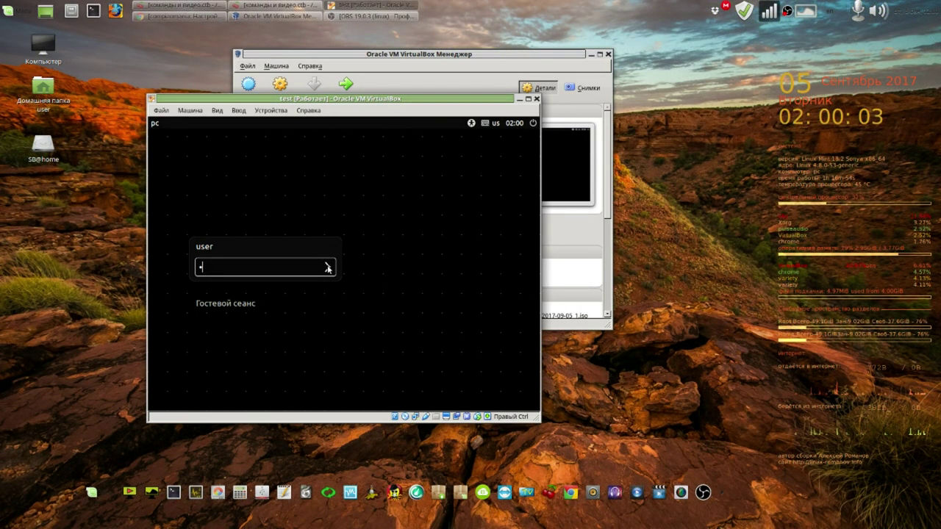
- Log in to the test virtual machine's user account, minimize the VirtualBox Manager and reposition the machine's window
key("Return")
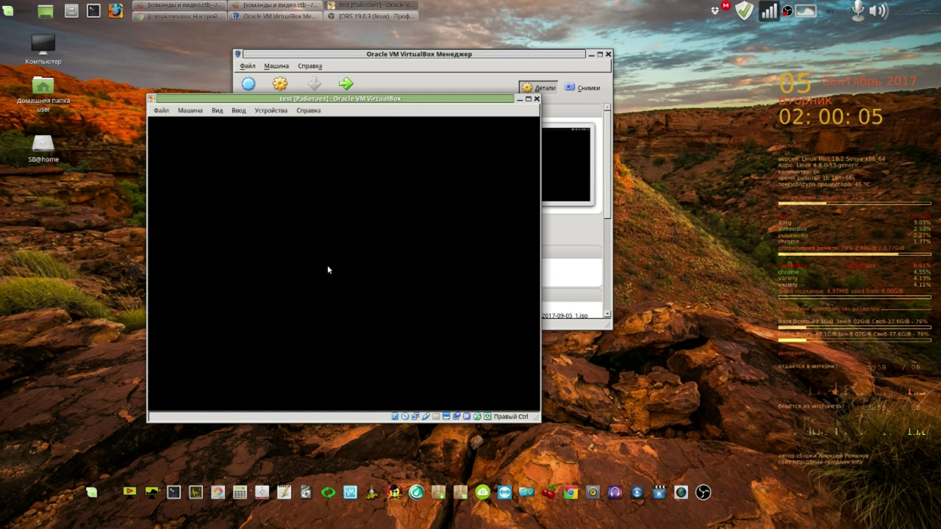
left_click_drag(462, 98, 431, 54)
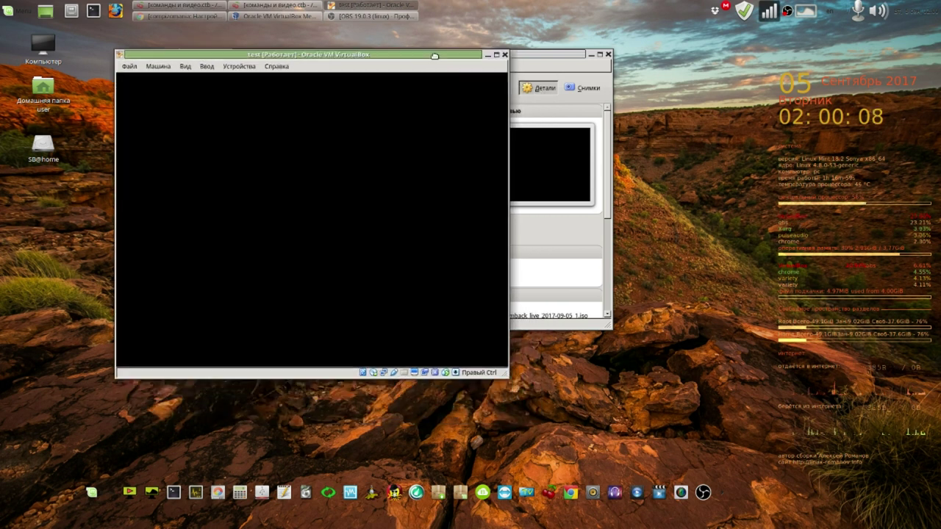
left_click(591, 56)
left_click_drag(438, 56, 675, 48)
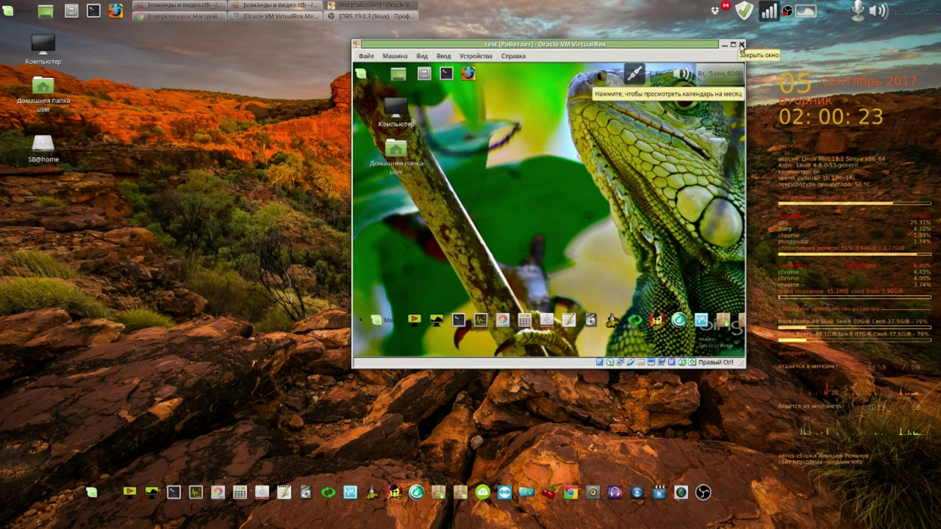
- Close the test virtual machine by powering it off
left_click(742, 45)
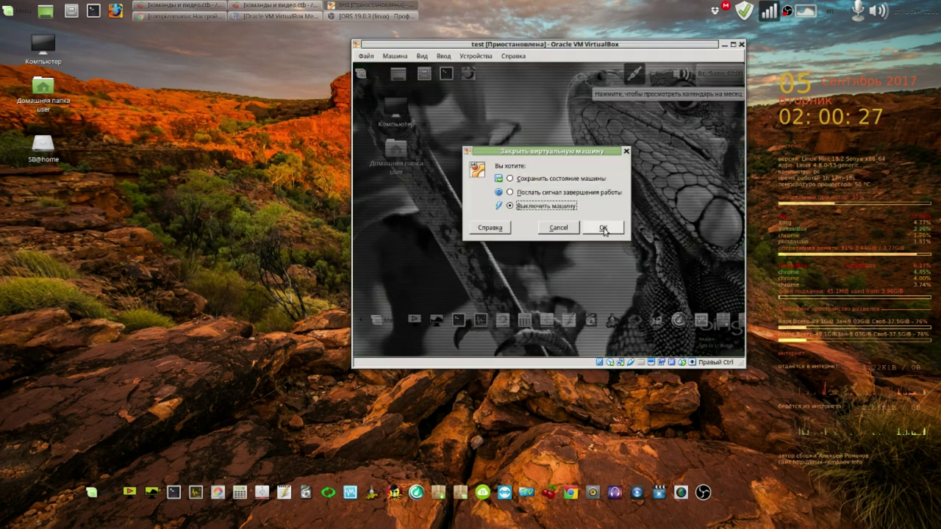
left_click(603, 226)
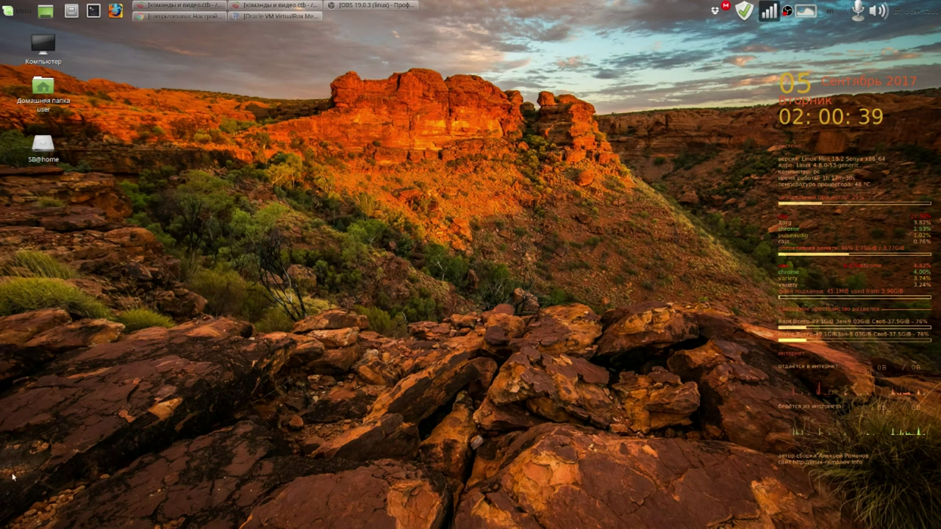
- Launch Super Boot Manager from the launcher panel and authorize it with the root password
mouse_move(10, 497)
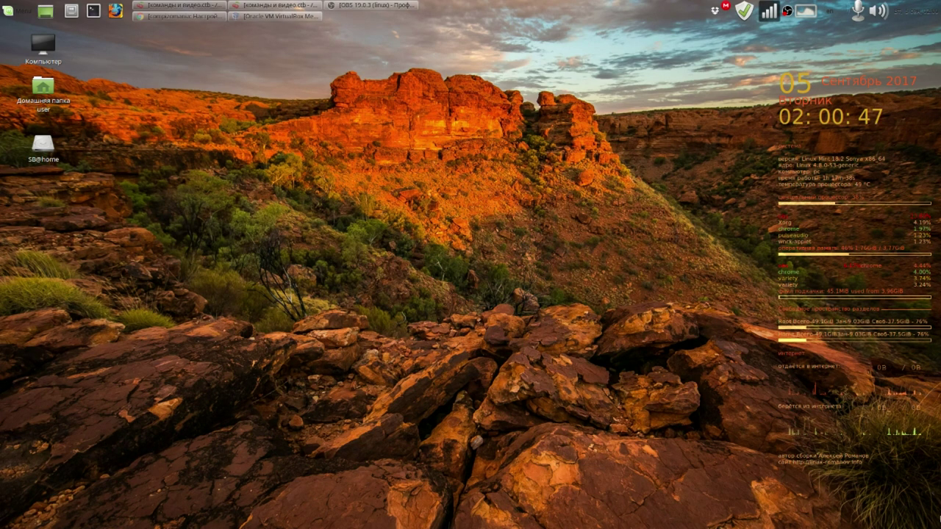
mouse_move(936, 498)
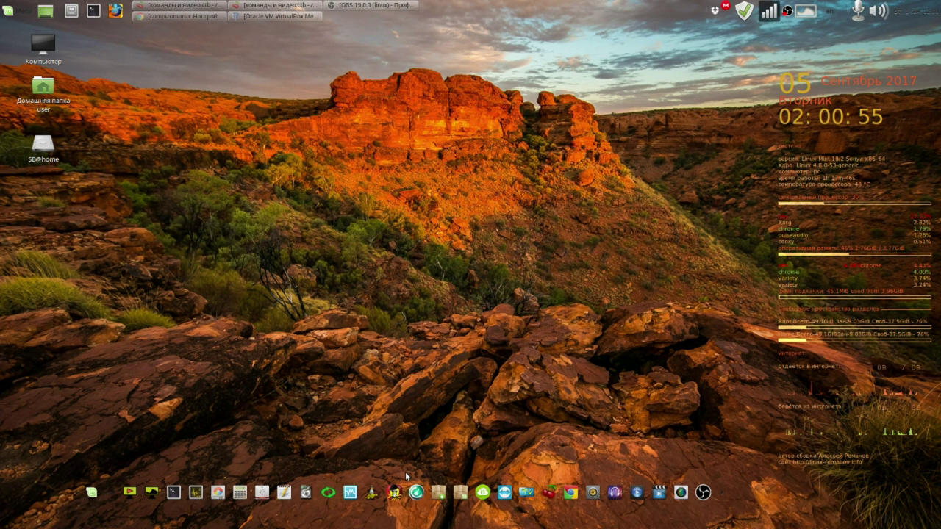
left_click(394, 492)
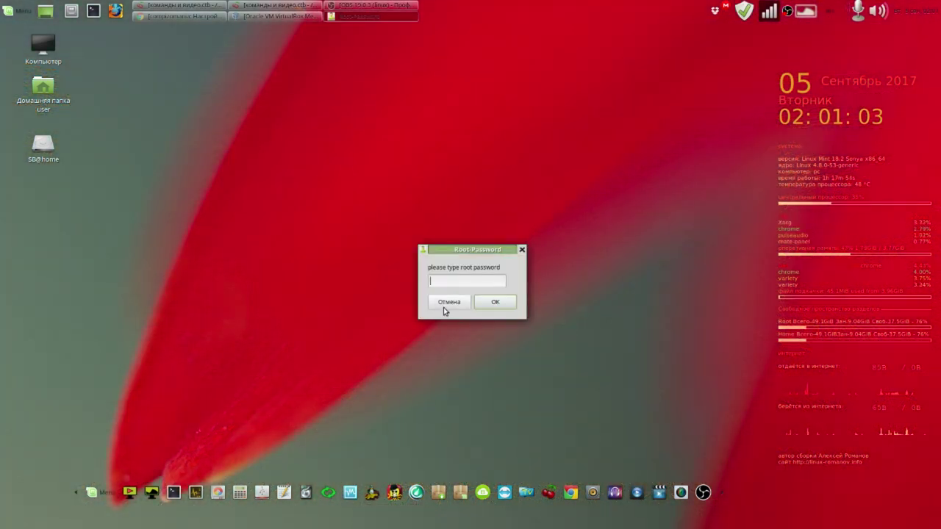
type("*")
left_click(507, 305)
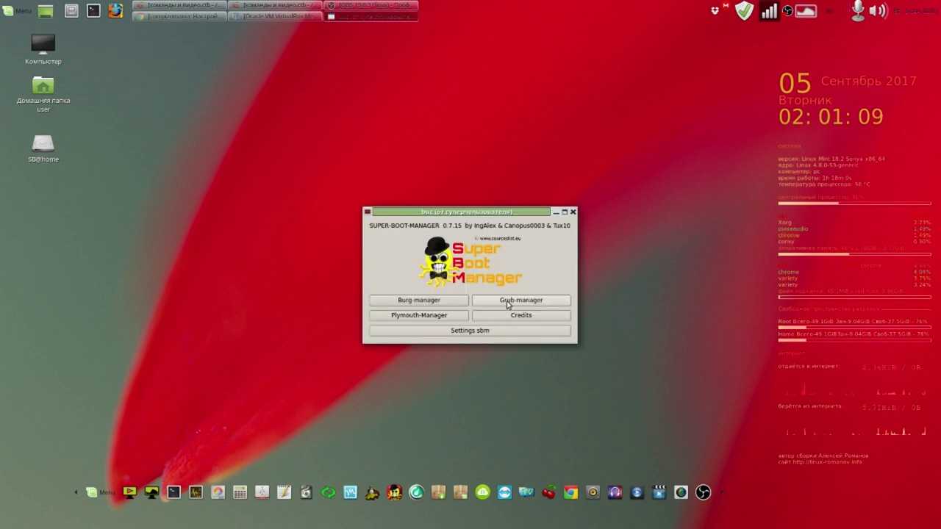
- Preview the BURG boot menu with burg-emu in Burg Manager and close both windows
left_click(401, 302)
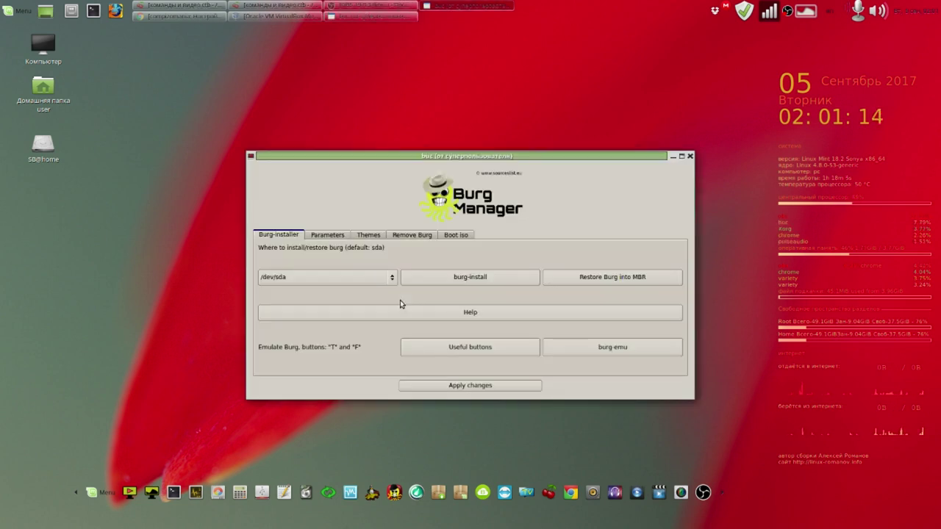
left_click(614, 348)
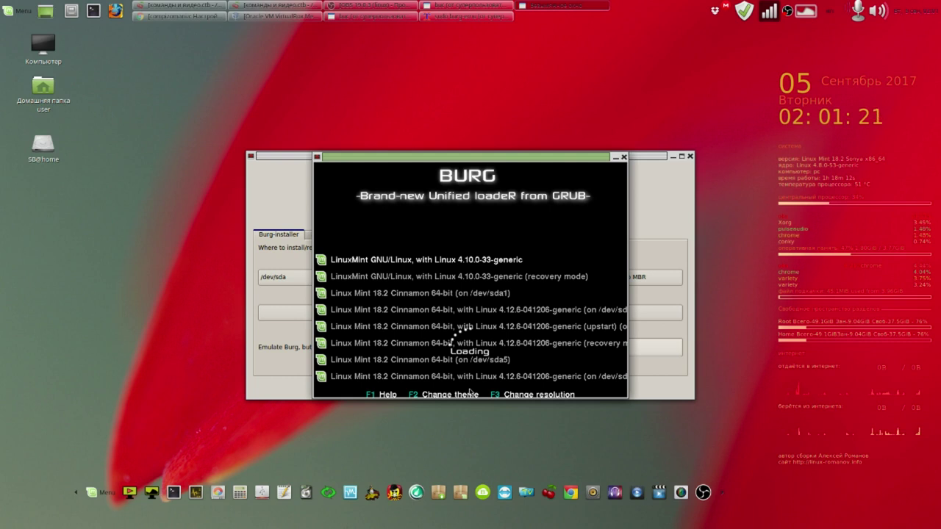
left_click(622, 158)
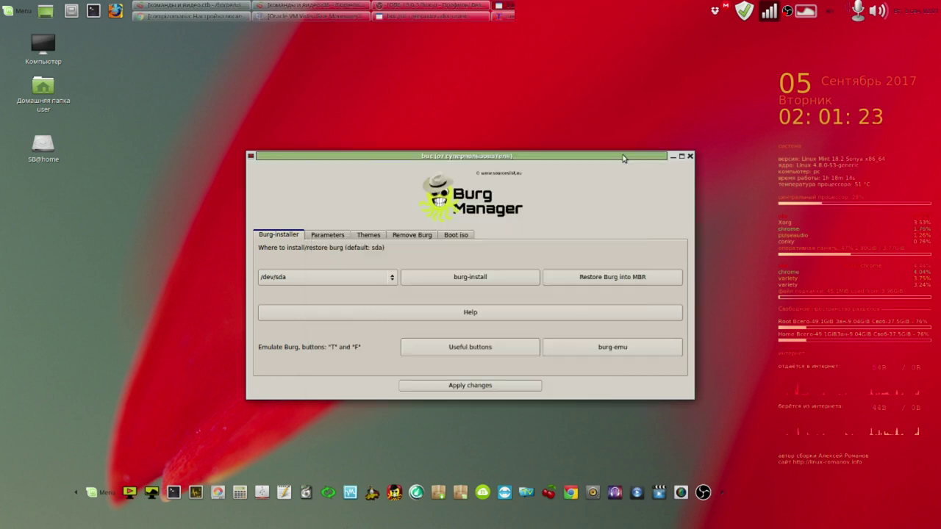
left_click(689, 156)
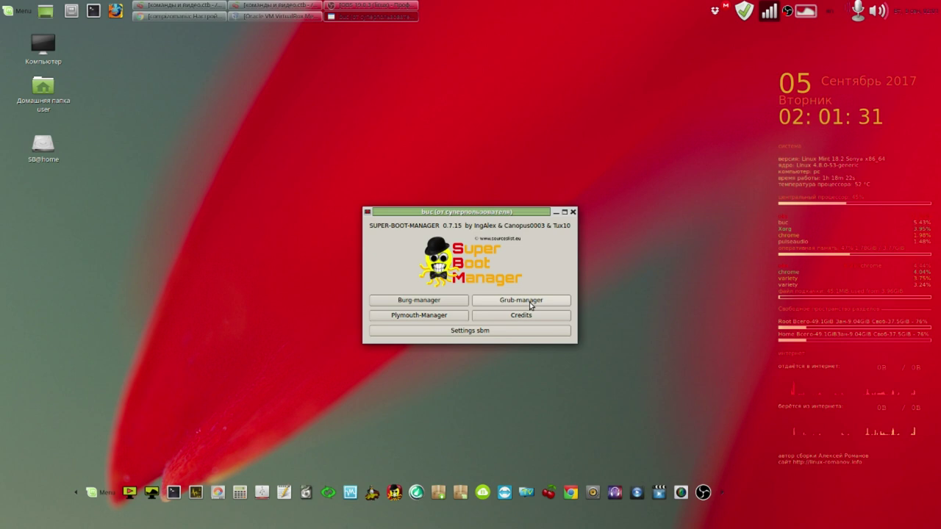
- Preview the GRUB boot menu with grub-emu in Grub Manager and close Super Boot Manager
left_click(531, 303)
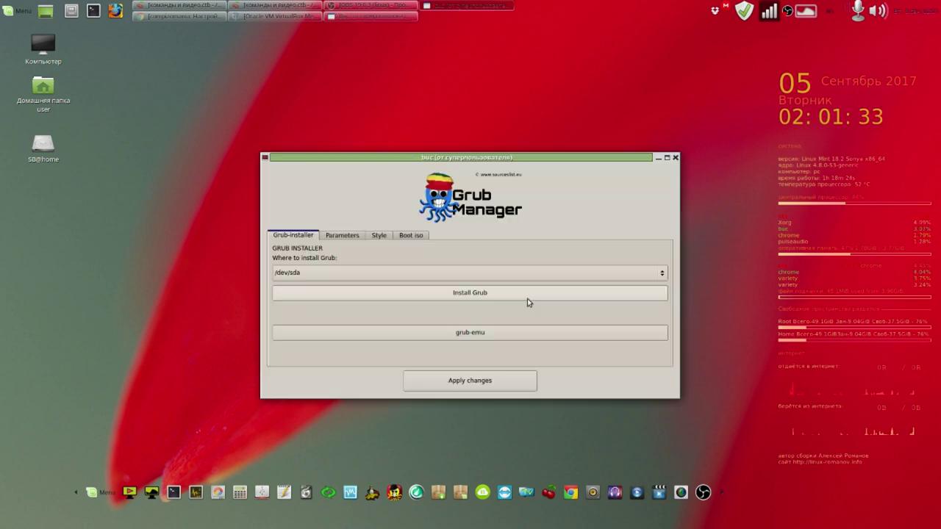
left_click(511, 335)
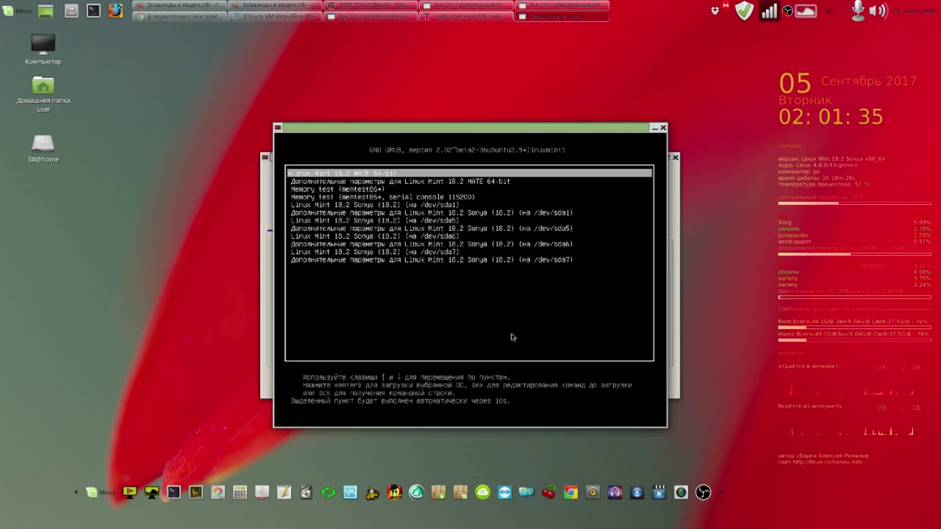
left_click(582, 9)
left_click(482, 297)
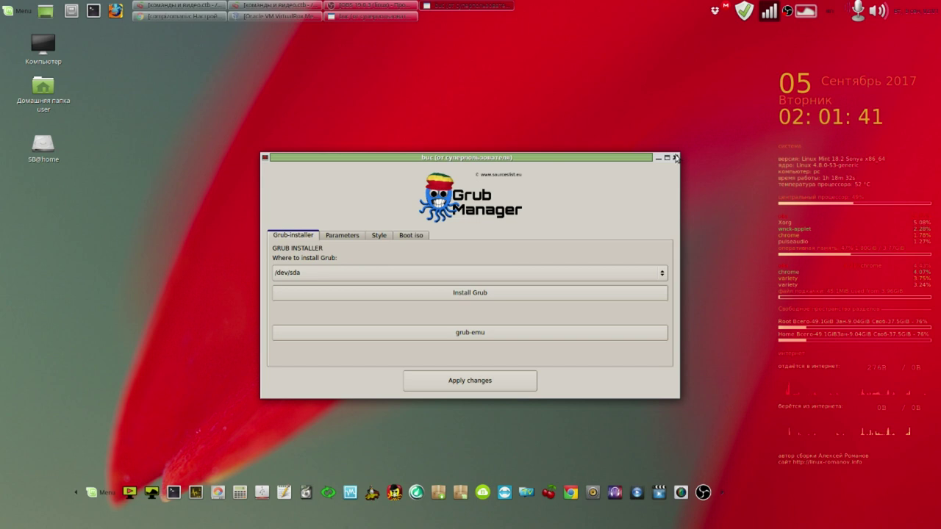
left_click(675, 159)
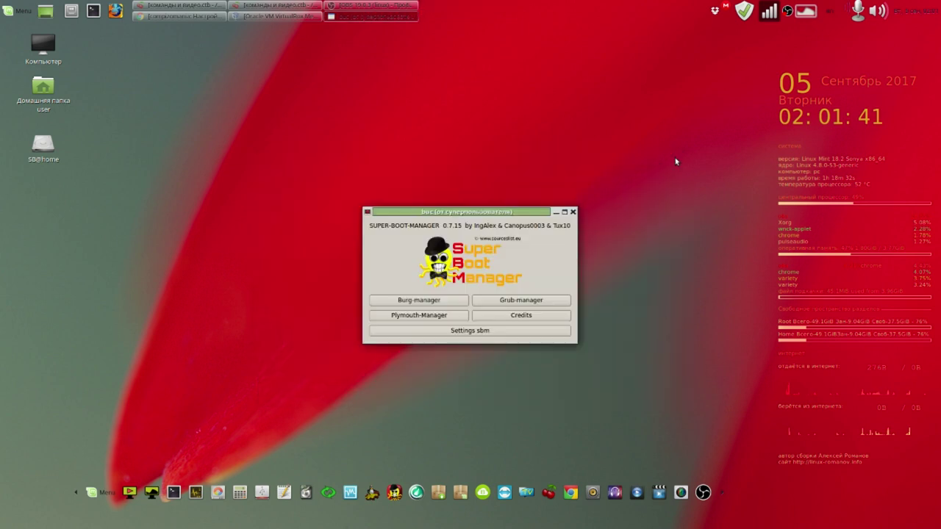
left_click(574, 213)
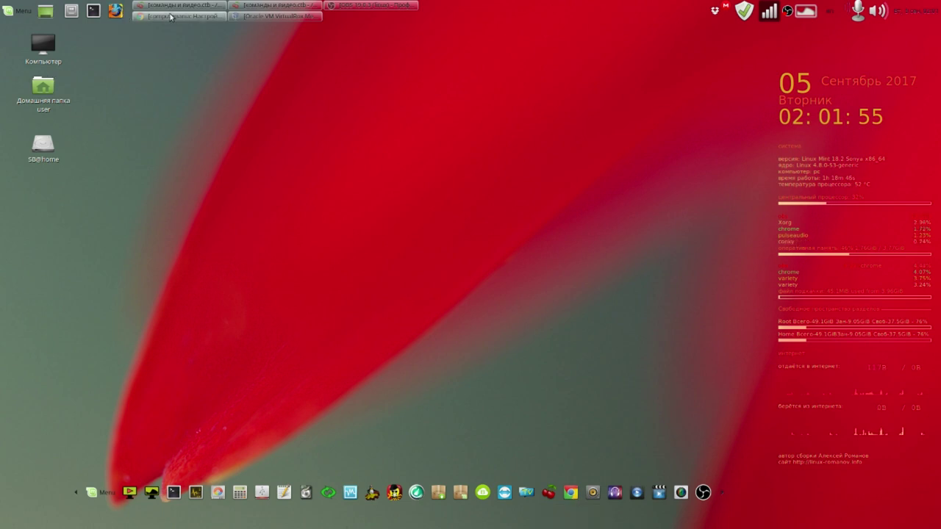
- Check the OBS recording window, minimize it again and close the VirtualBox Manager
left_click(360, 6)
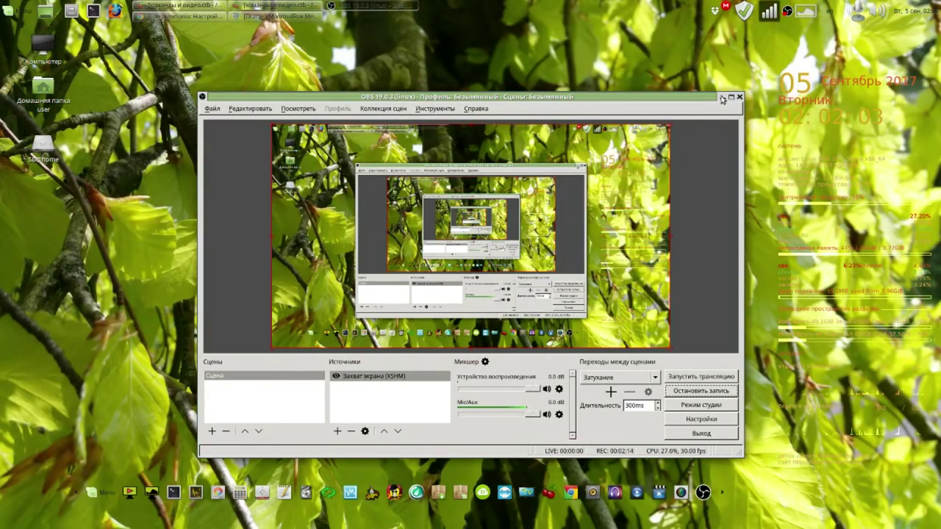
left_click(723, 97)
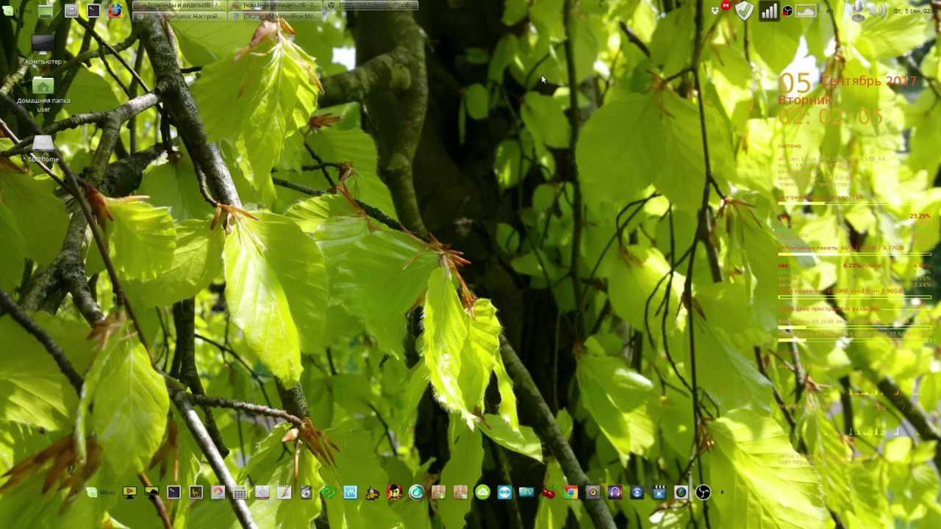
left_click(263, 17)
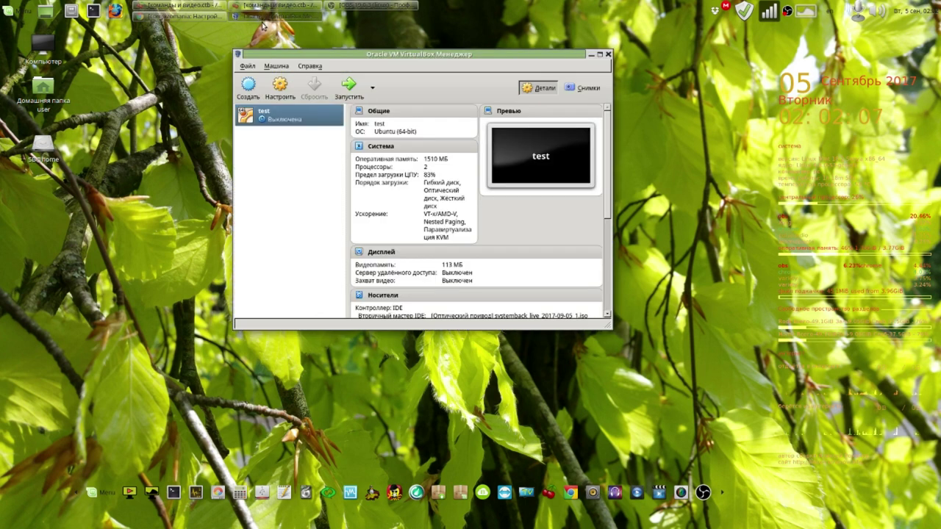
left_click(607, 55)
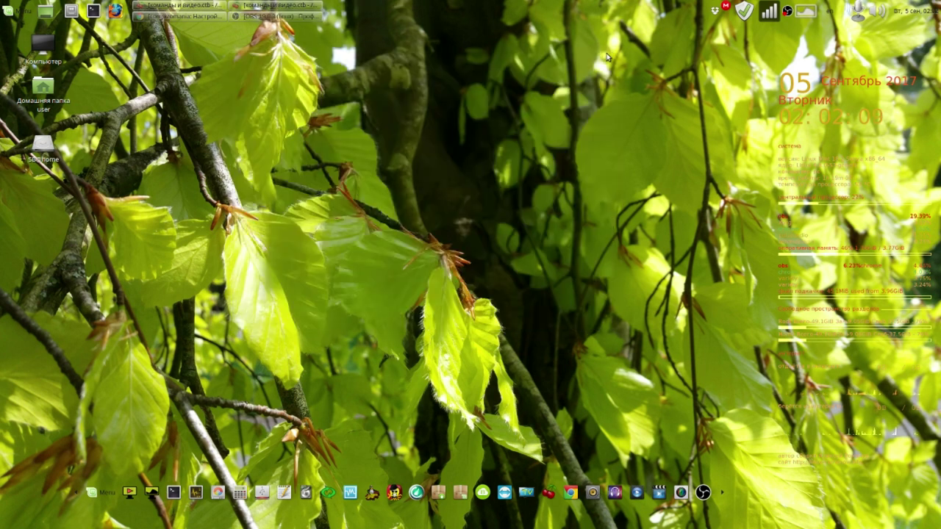
- Review the keyboard layout flag commands on the compizomania page, highlighting the wget line, and close the browser
left_click(187, 17)
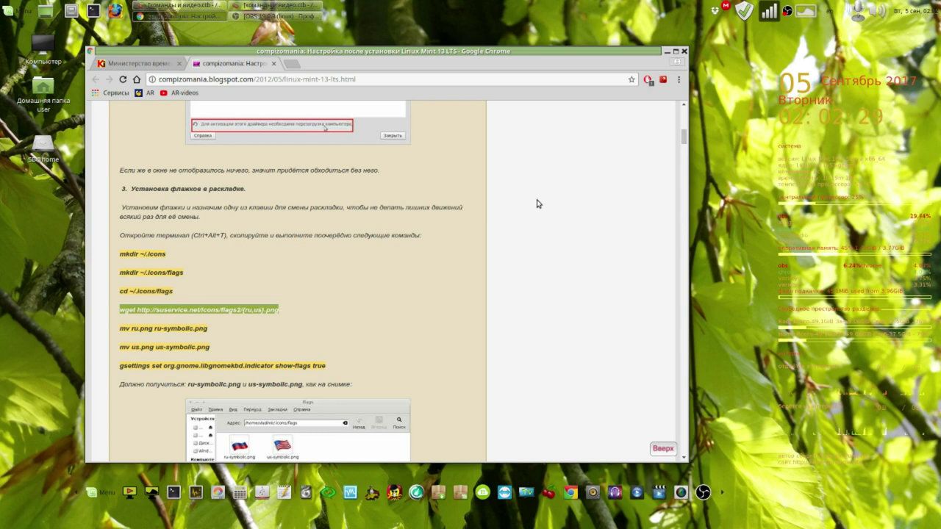
left_click(279, 314)
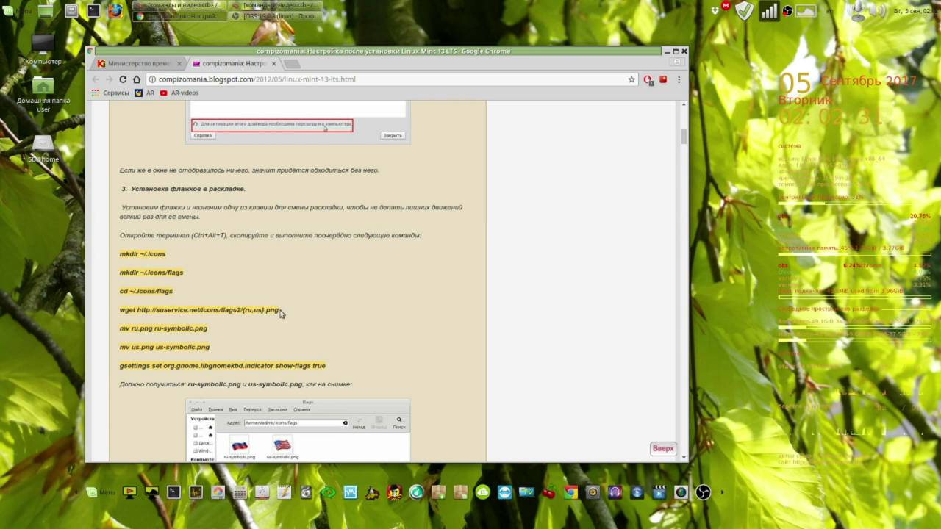
left_click_drag(279, 311, 122, 311)
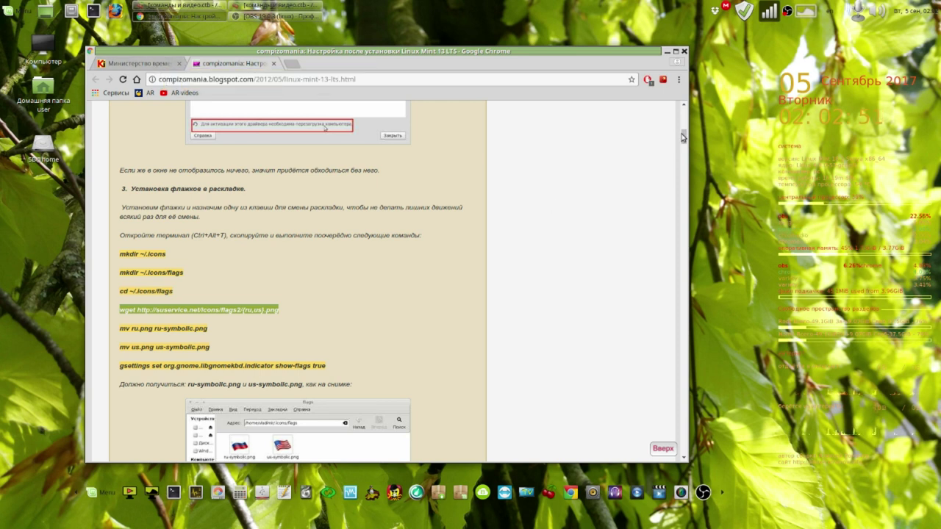
mouse_move(686, 136)
left_mouse_down()
mouse_move(685, 157)
mouse_move(686, 146)
left_mouse_up()
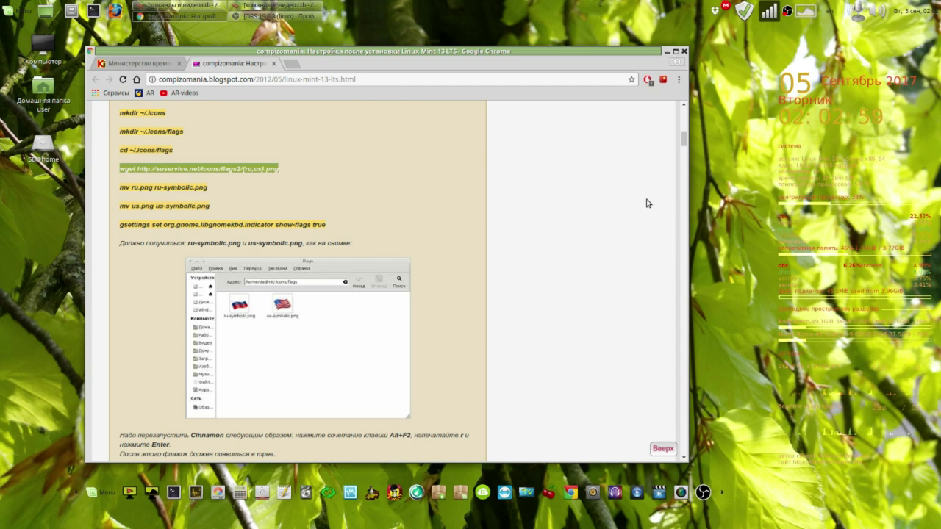
left_click_drag(684, 139, 682, 129)
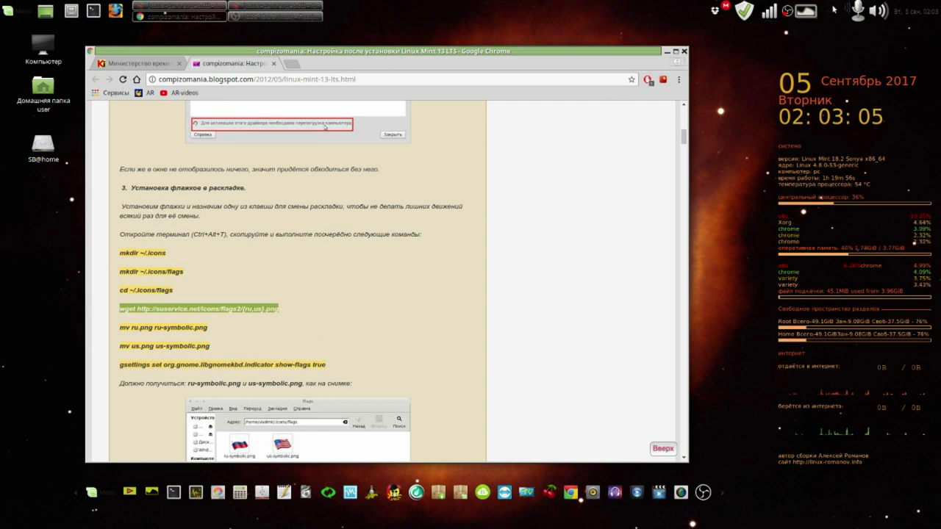
left_click(684, 53)
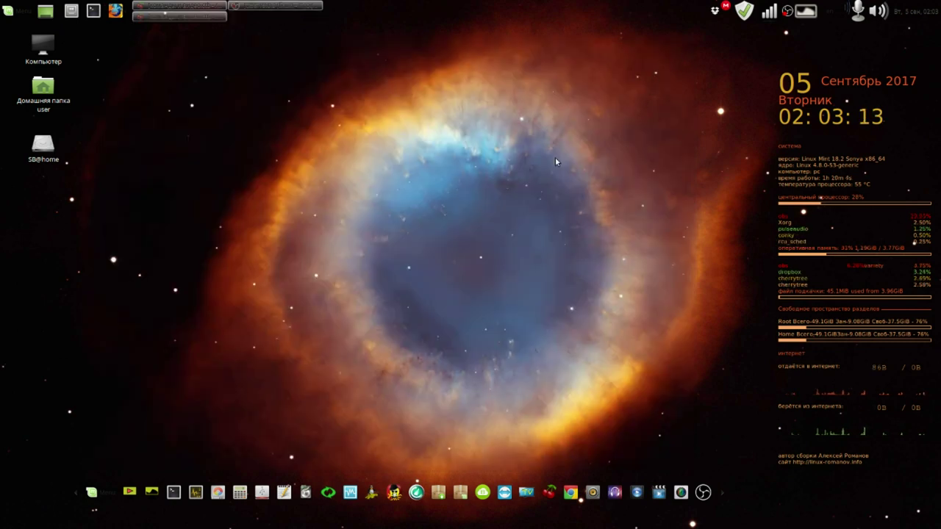
- Turn off "Показывать кнопки скрытия" in the launcher panel's properties and close the dialog
right_click(75, 495)
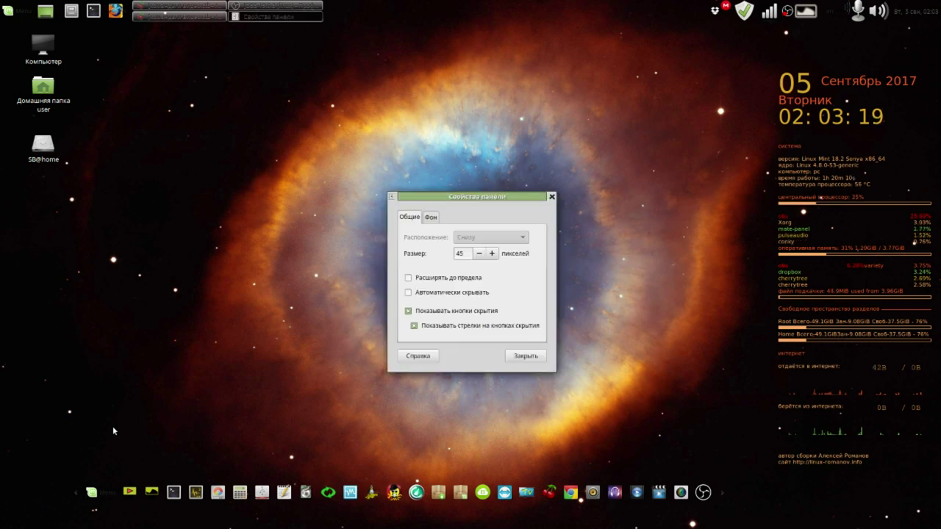
left_click(415, 326)
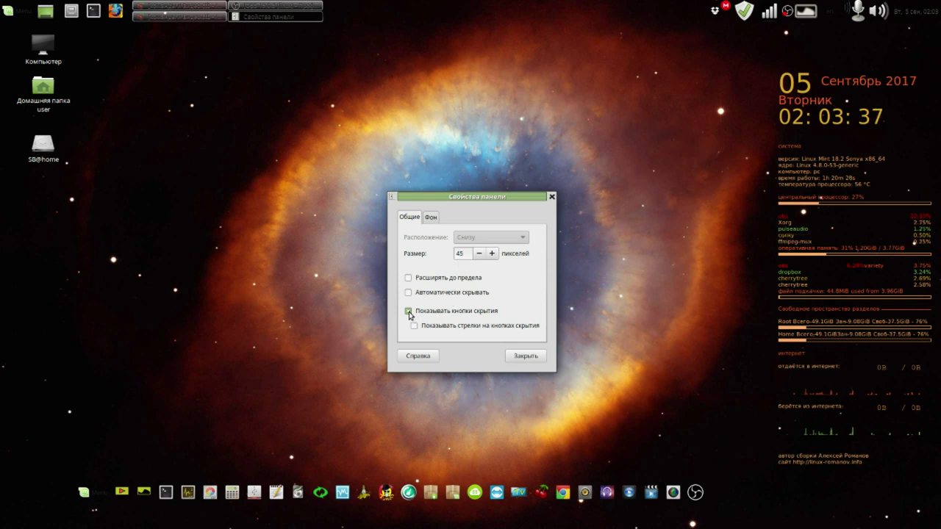
left_click(414, 325)
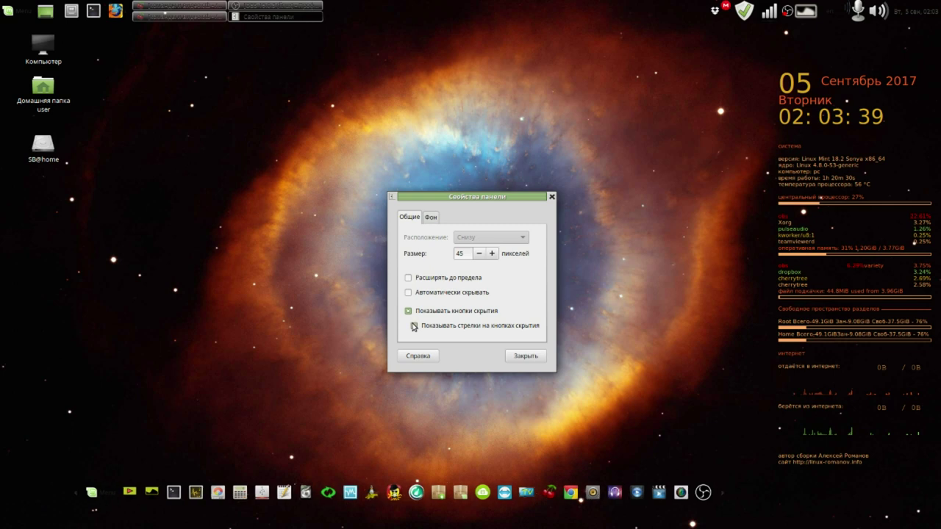
left_click(409, 312)
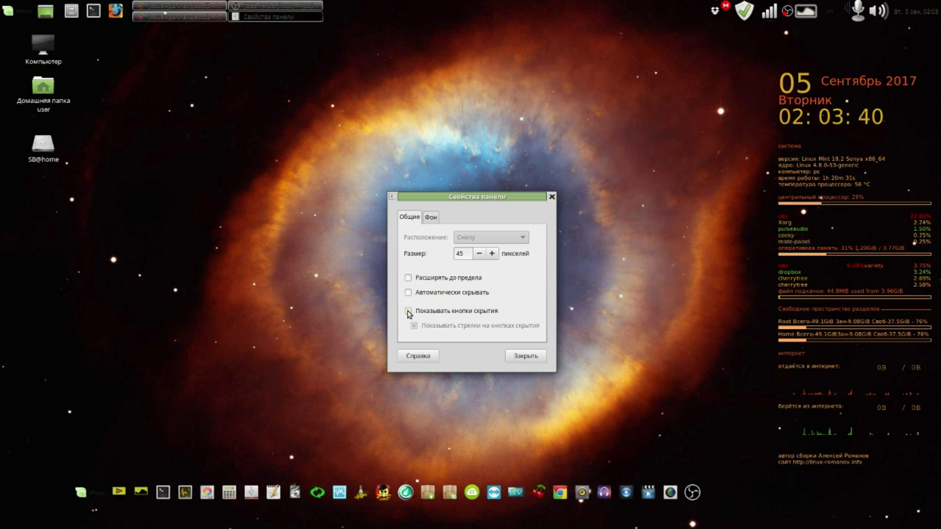
left_click(77, 495)
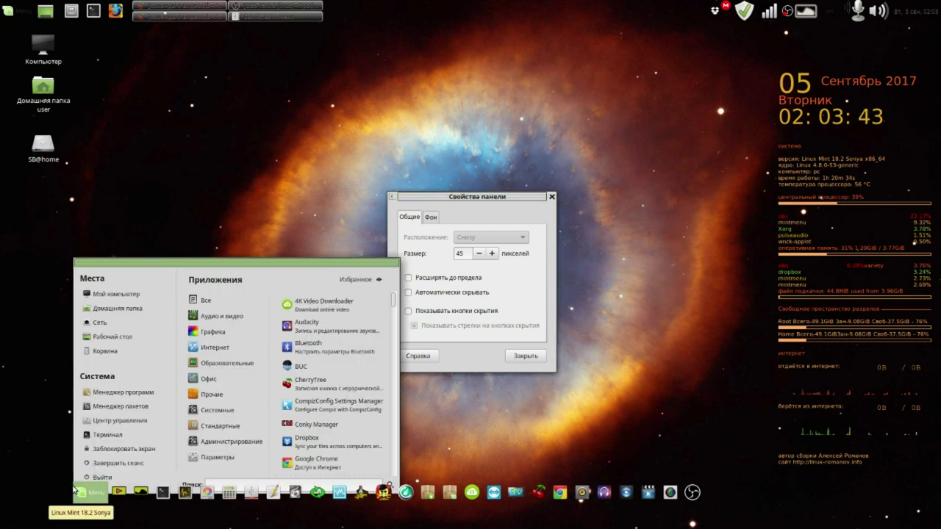
left_click(555, 419)
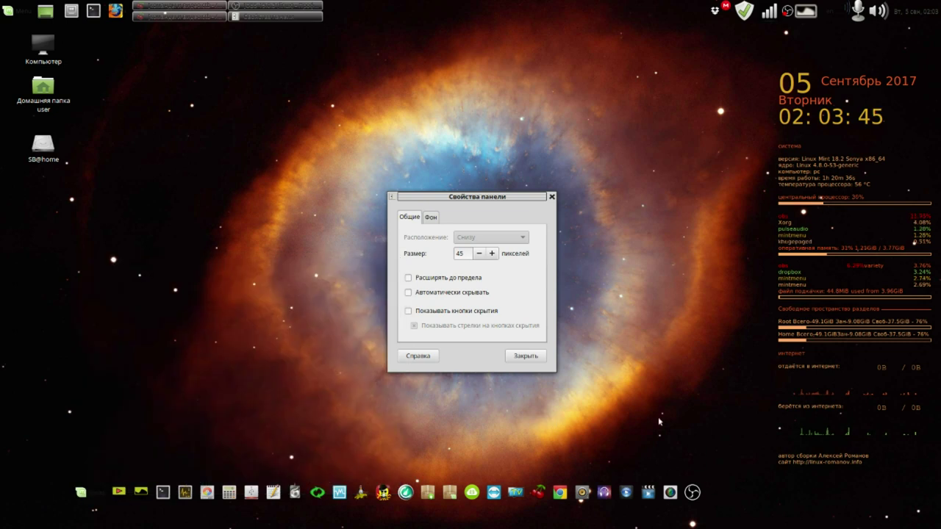
left_click(525, 357)
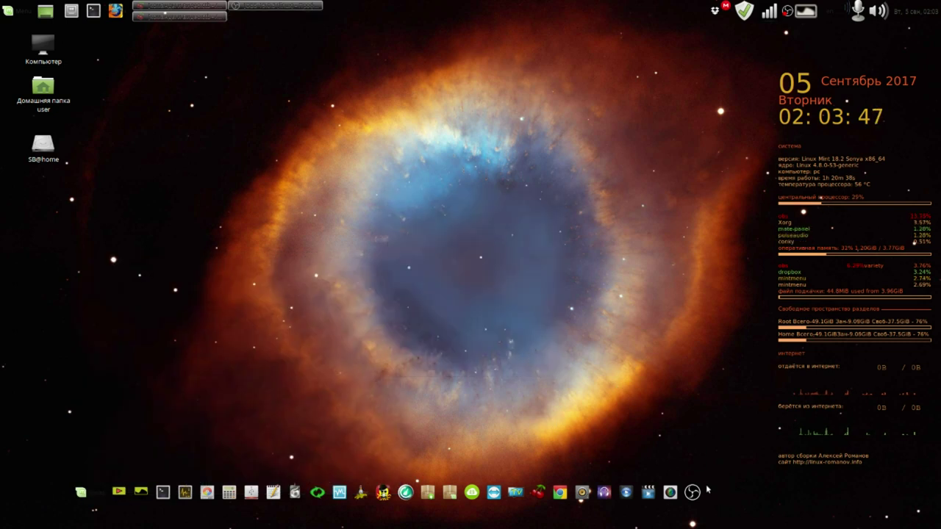
- Move the launcher panel up beneath the main panel, then return it to the bottom edge of the desktop
left_click_drag(703, 494, 936, 47)
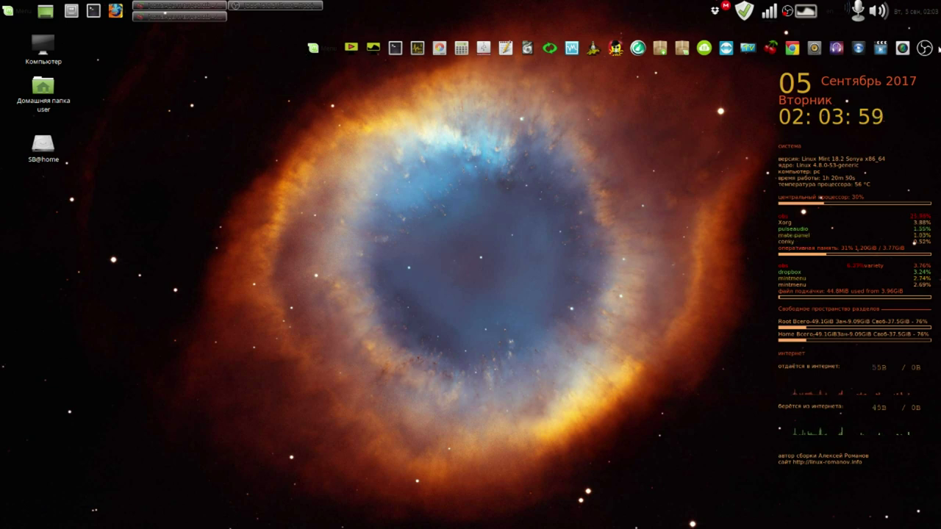
left_click_drag(938, 49, 685, 496)
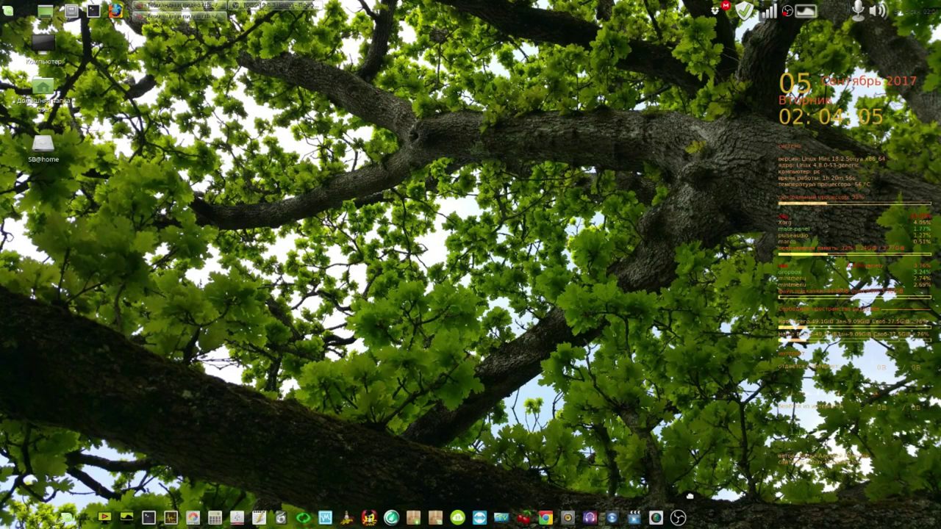
left_click_drag(690, 497, 661, 497)
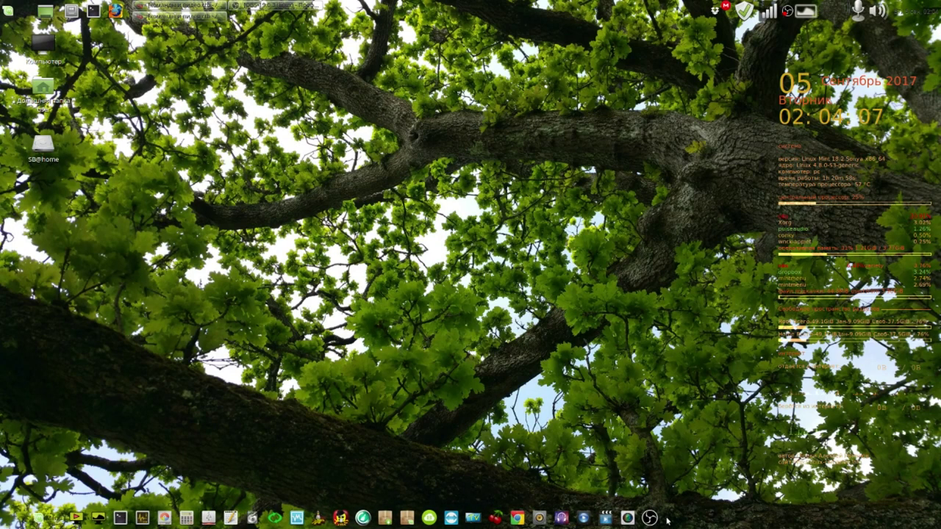
right_click(668, 521)
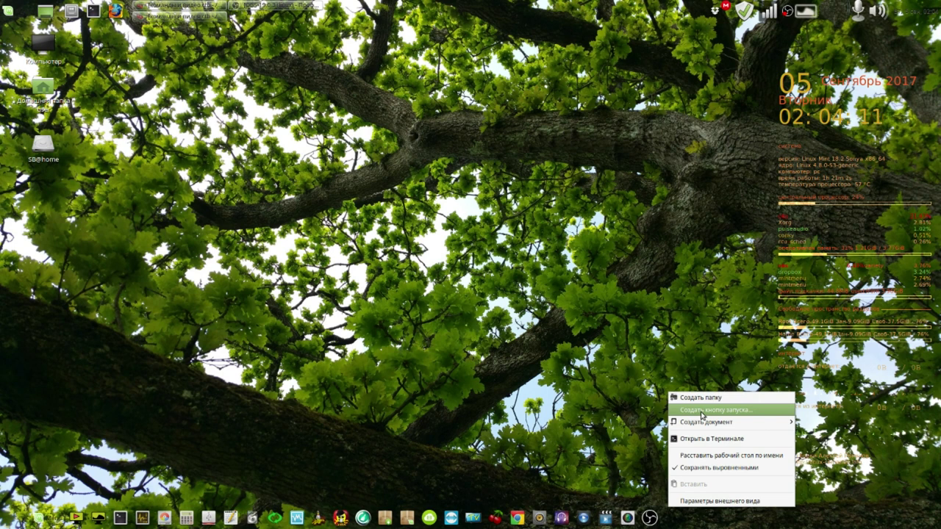
left_click(616, 474)
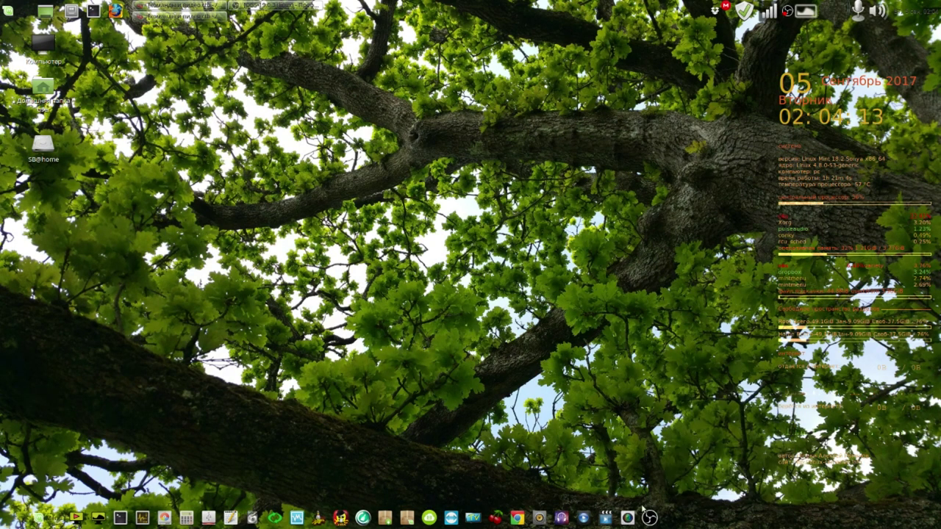
right_click(669, 522)
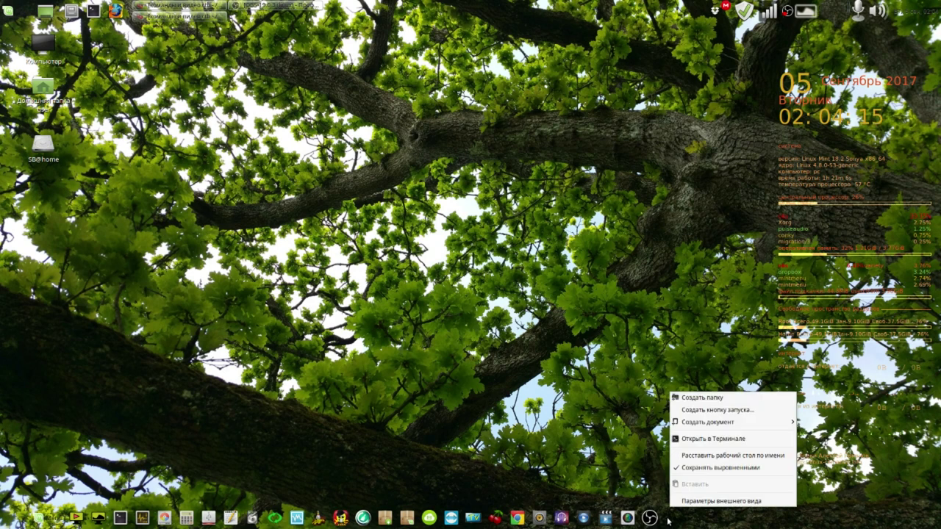
left_click(625, 439)
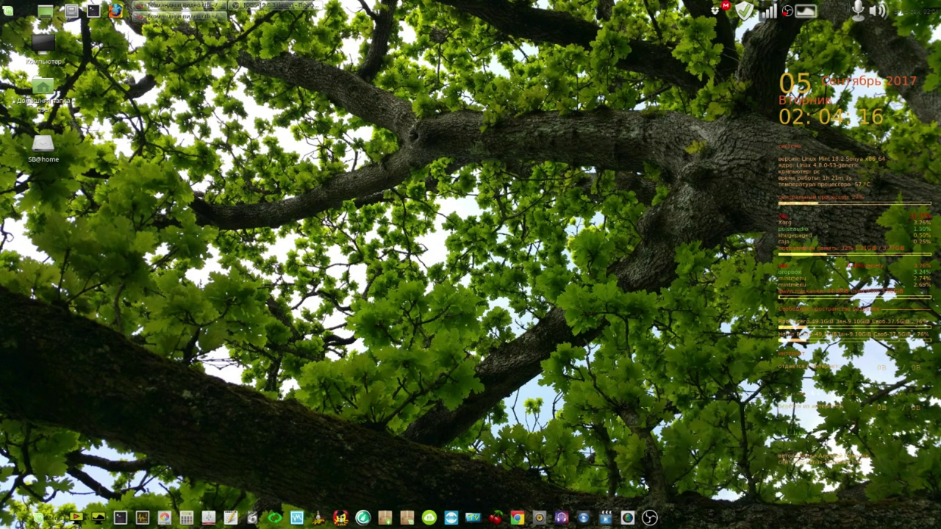
- Turn on "Показывать кнопки скрытия" and "Автоматически скрывать" in the launcher panel's properties and close the dialog
right_click(663, 522)
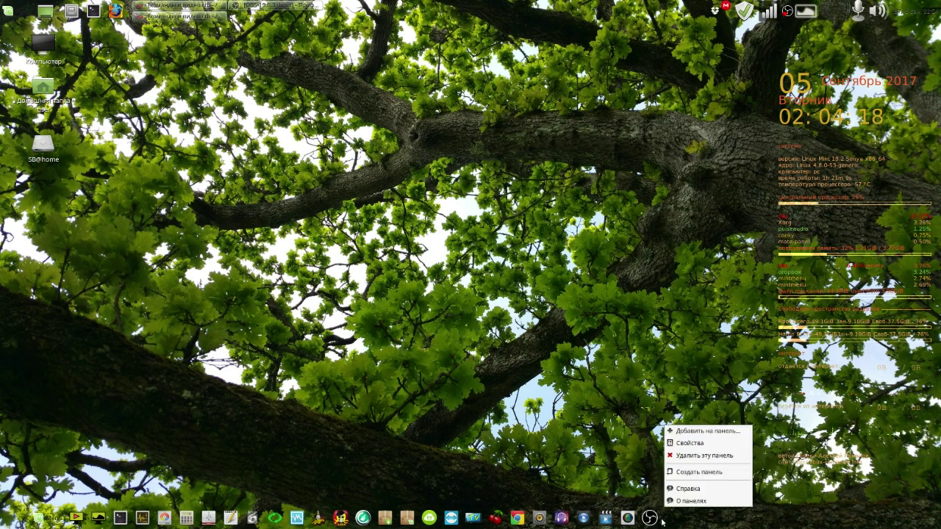
left_click(692, 444)
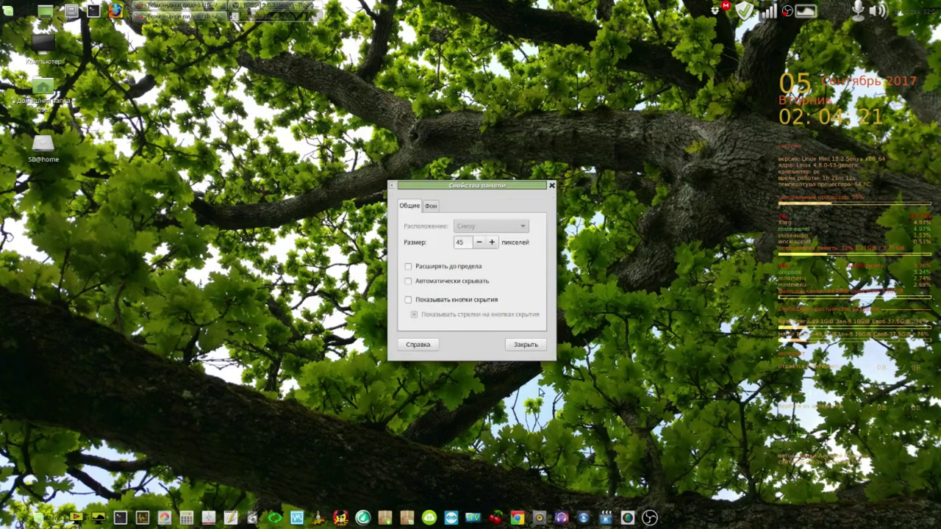
left_click(409, 301)
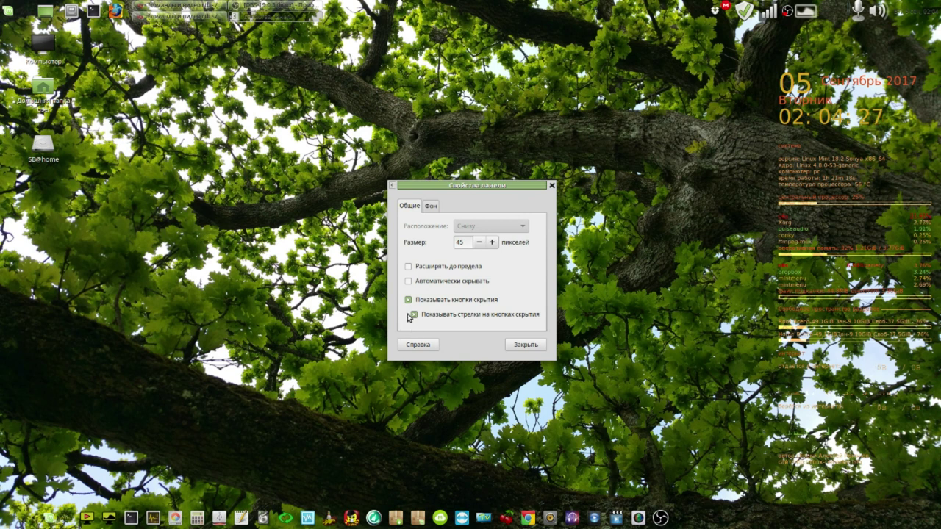
left_click(409, 282)
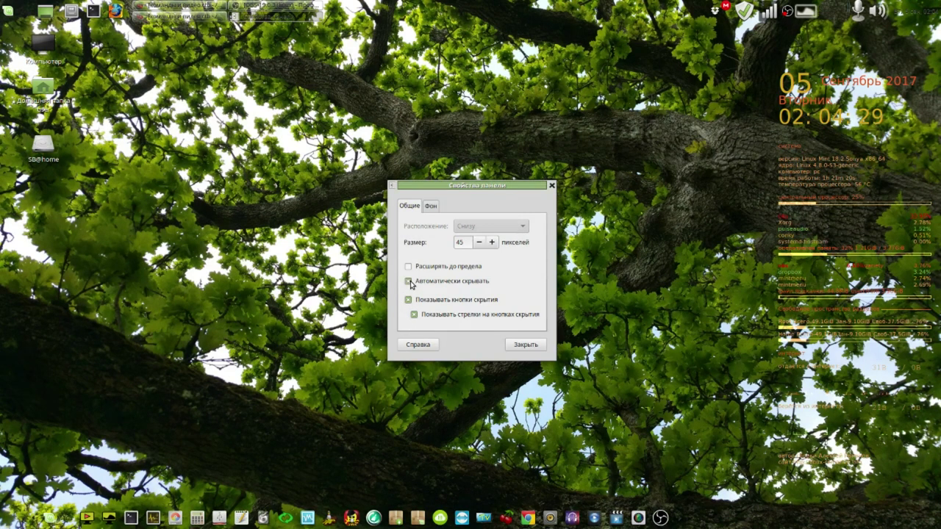
left_click(537, 345)
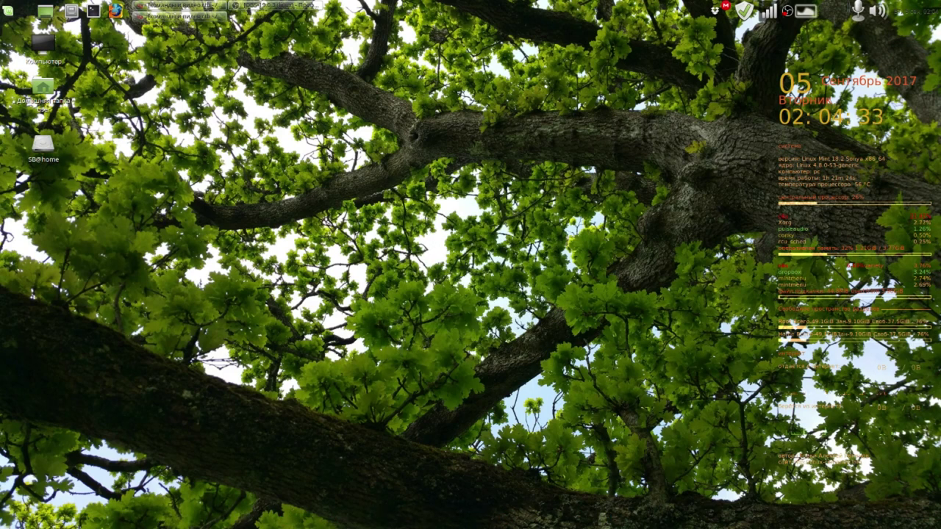
- Reveal the auto-hidden launcher panel, turn off "Автоматически скрывать" in its properties and close the dialog
mouse_move(553, 524)
mouse_move(932, 506)
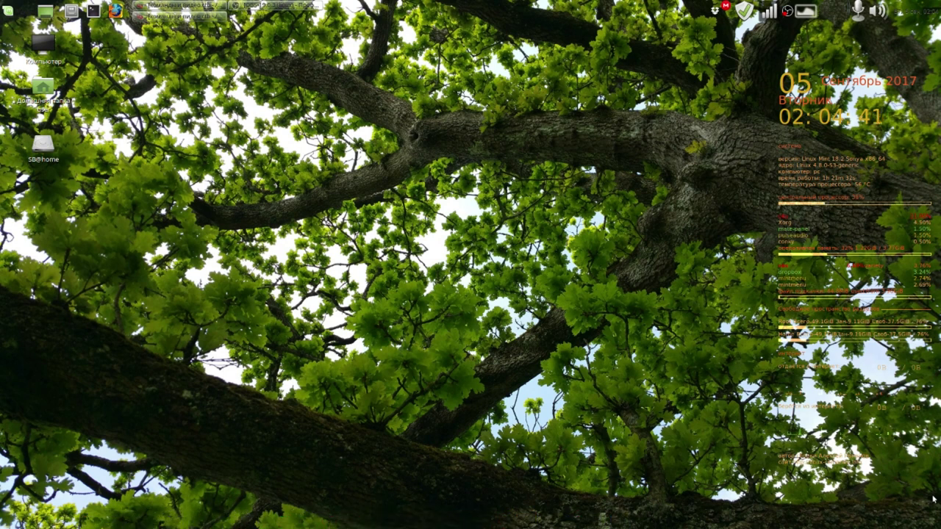
mouse_move(18, 522)
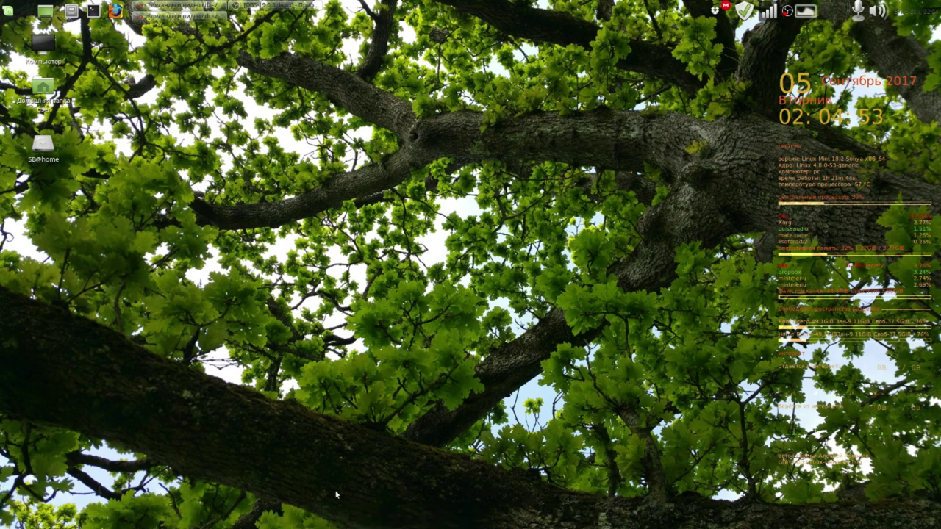
mouse_move(352, 523)
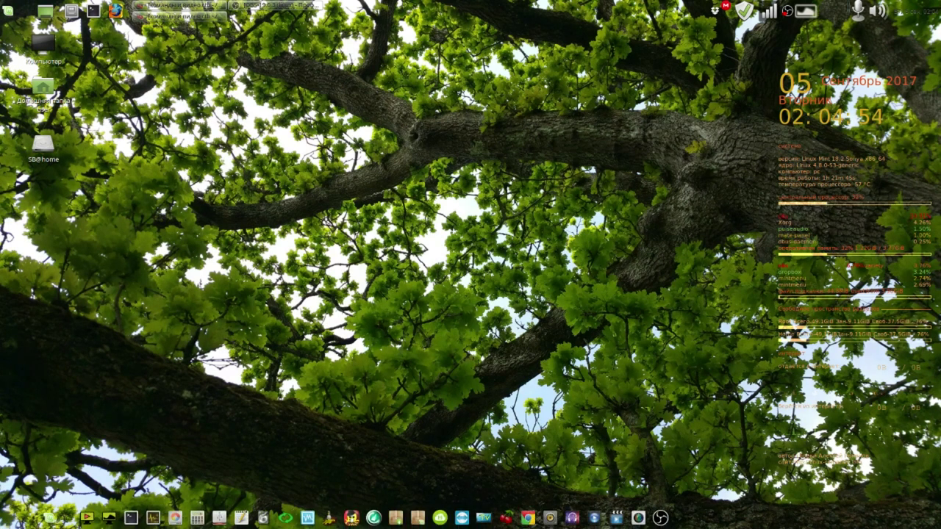
right_click(680, 519)
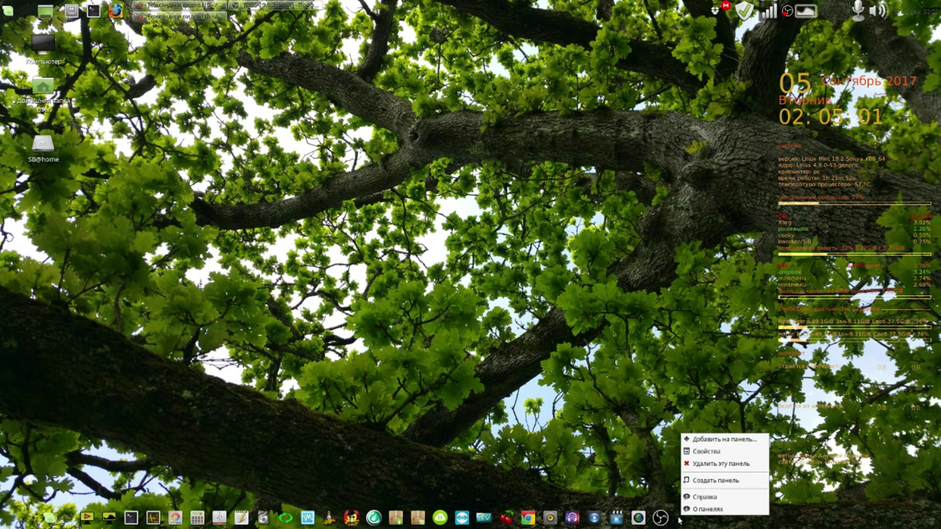
left_click(707, 452)
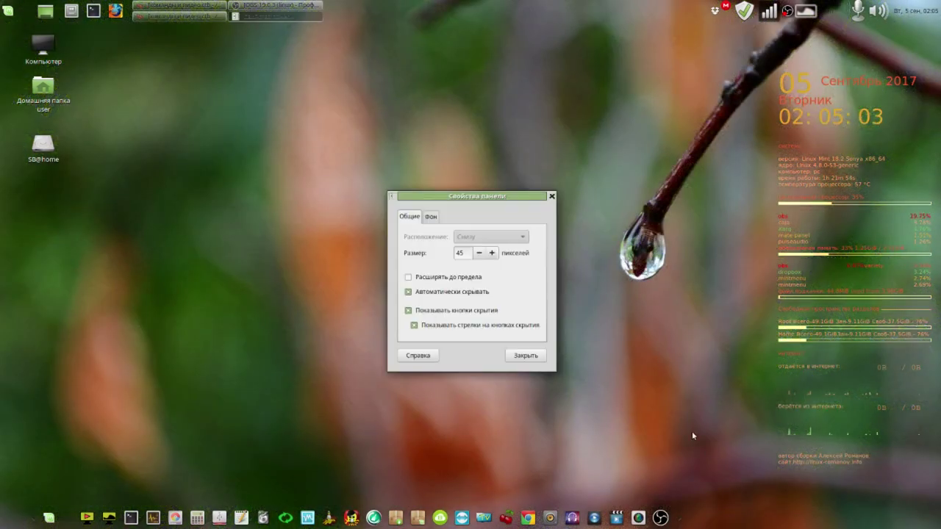
left_click(526, 356)
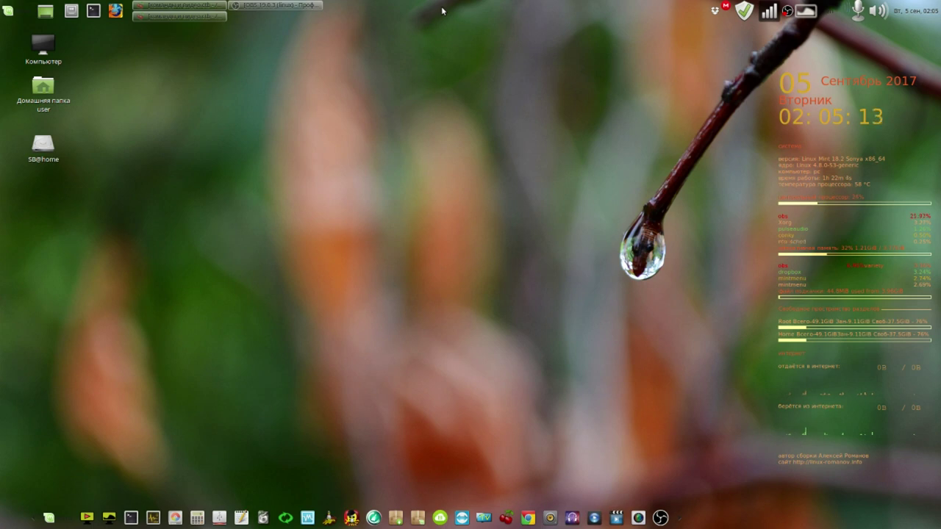
- Collapse the launcher panel with its hide button and expand it again
left_click(32, 520)
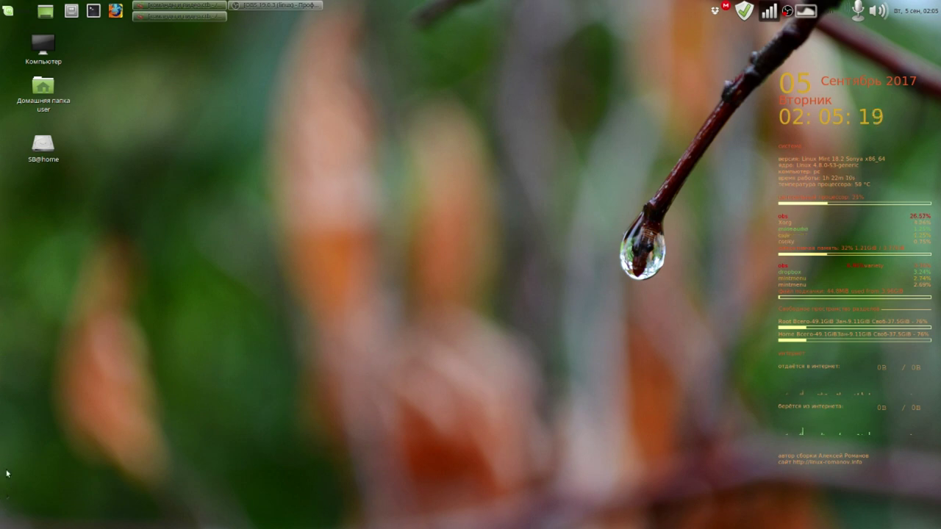
mouse_move(326, 515)
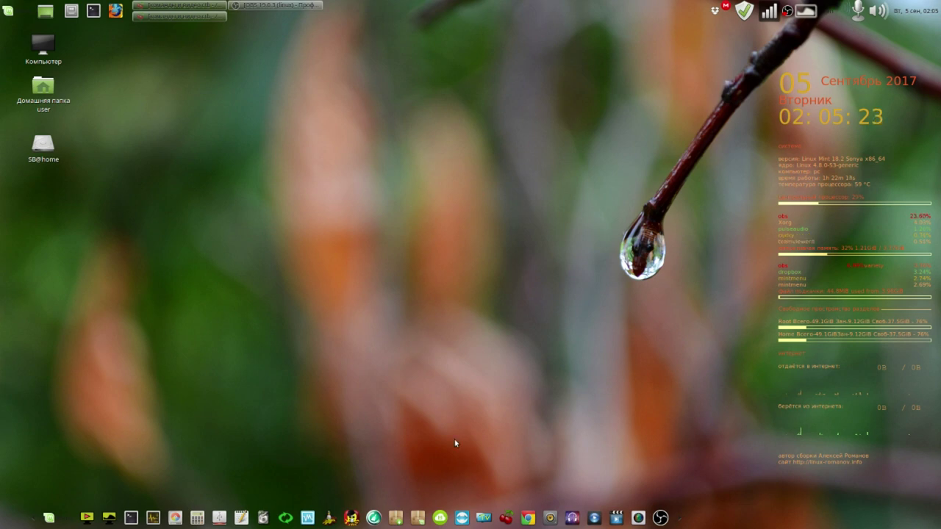
- Launch the parom.tv player, move its window inward to look over the channel list, and close the player
left_click(483, 518)
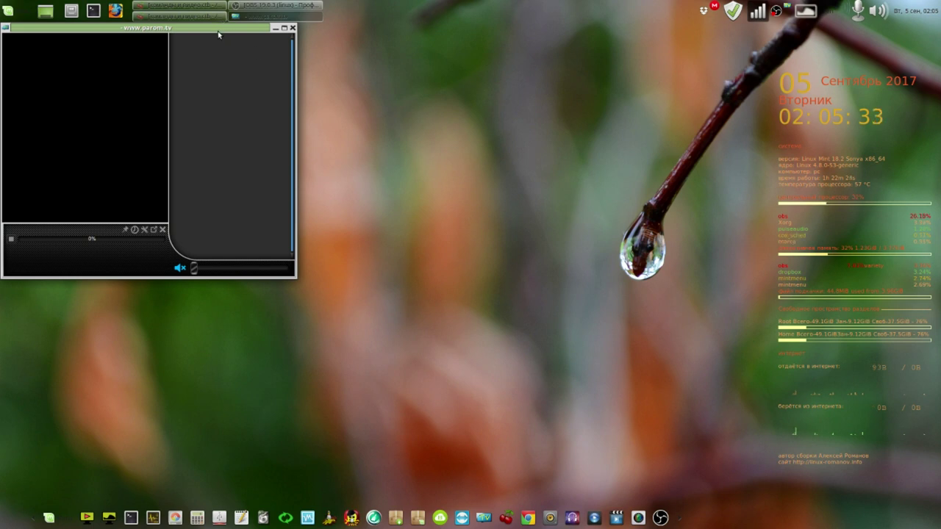
left_click_drag(219, 31, 343, 87)
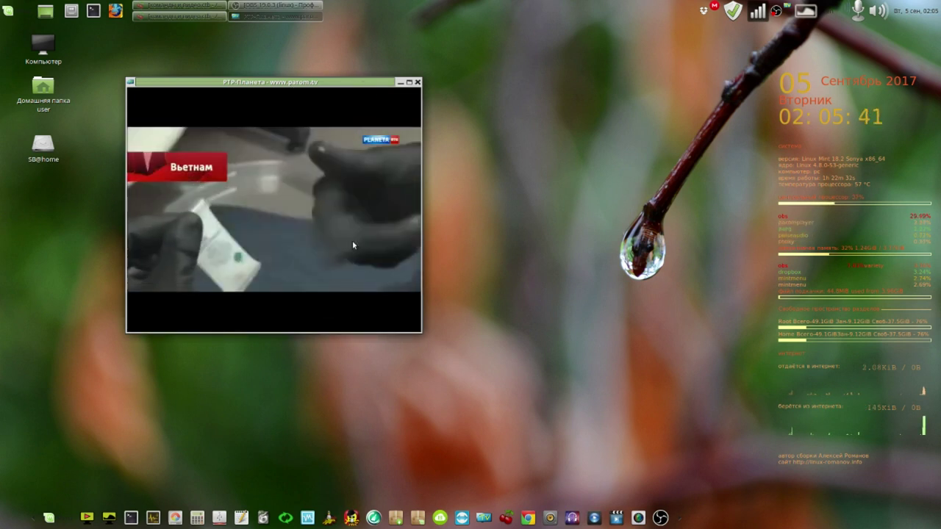
mouse_move(257, 204)
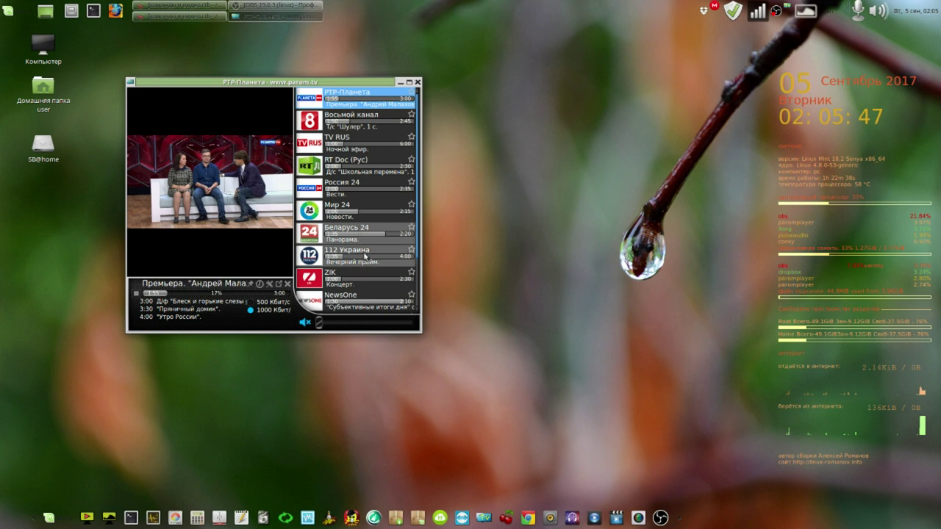
left_click(417, 83)
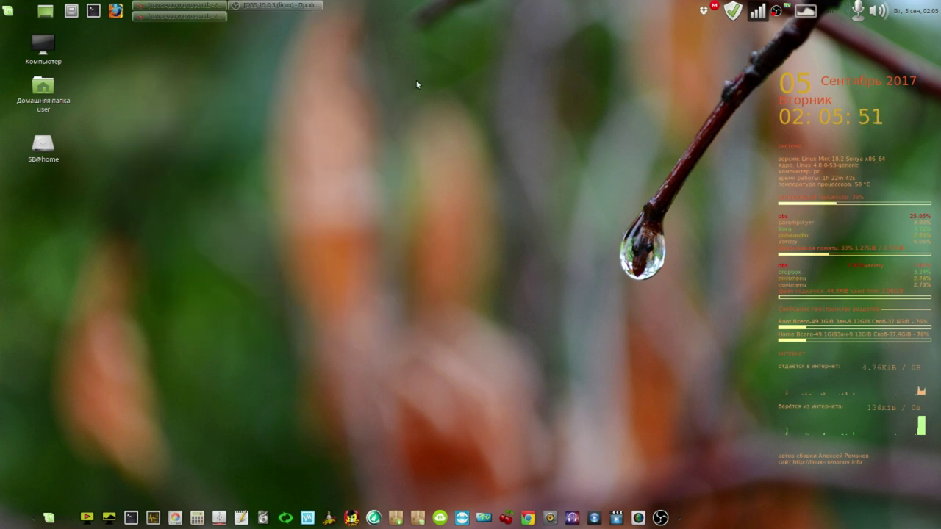